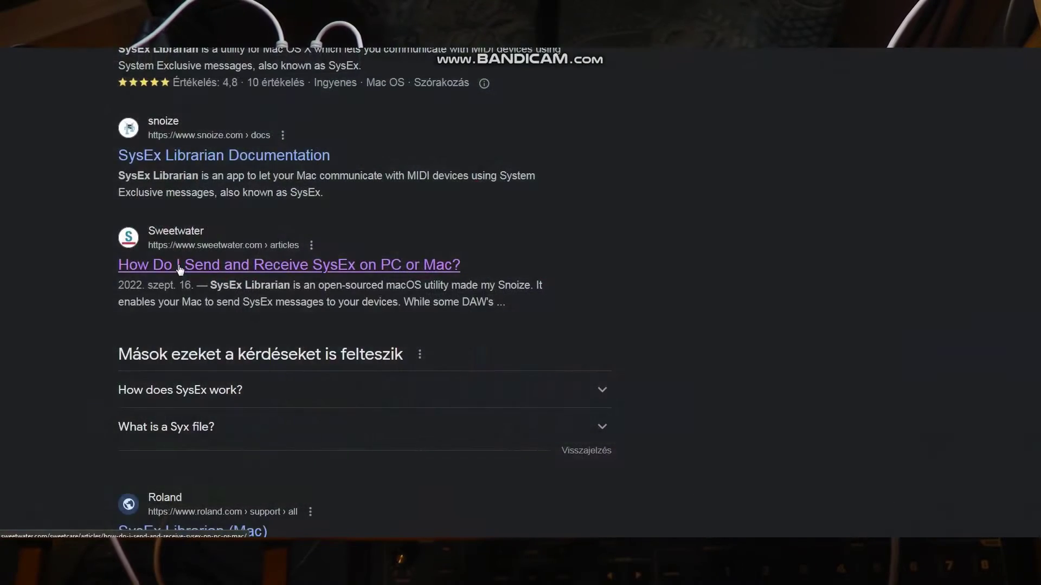
Open Sweetwater's 'How Do I Send and Receive SysEx on PC or Mac?' article
left_click(178, 264)
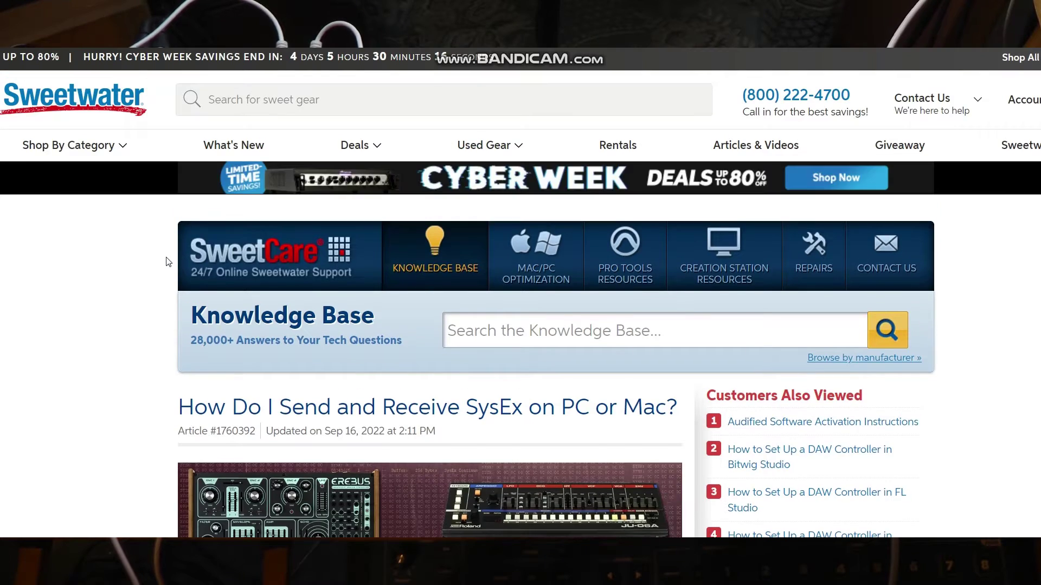
scroll(167, 262, "down", 3)
scroll(166, 262, "down", 3)
scroll(167, 262, "down", 5)
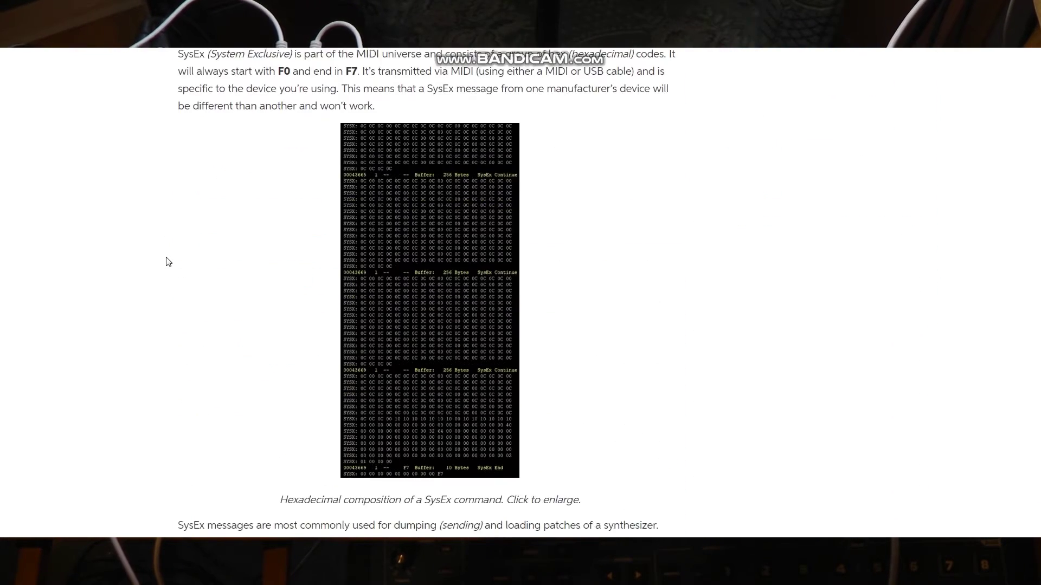
scroll(167, 262, "down", 5)
scroll(167, 262, "down", 2)
scroll(166, 262, "down", 5)
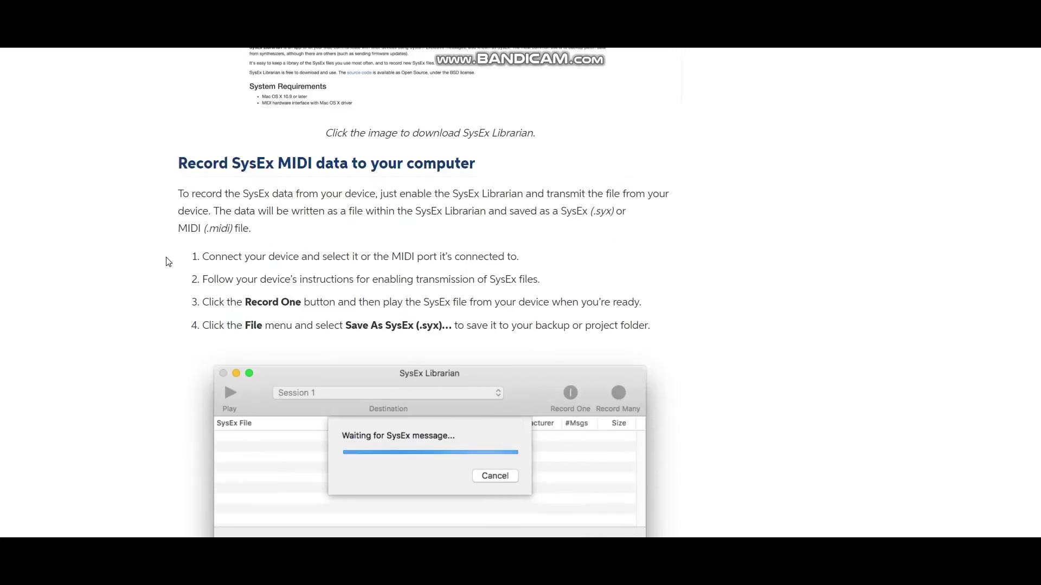
scroll(167, 263, "down", 2)
scroll(167, 262, "down", 5)
scroll(167, 262, "down", 5)
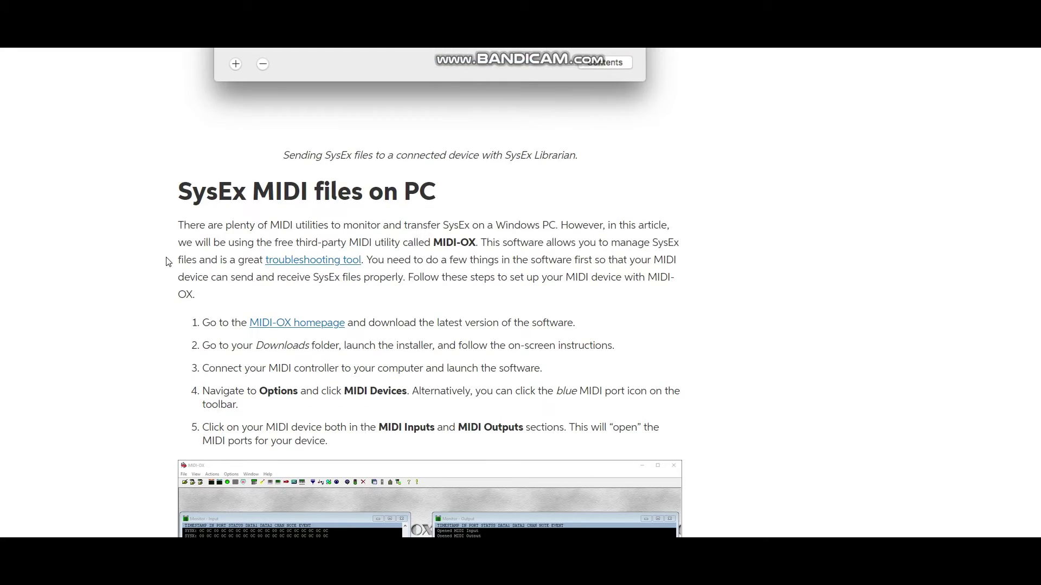
scroll(167, 262, "down", 3)
scroll(167, 262, "down", 5)
scroll(167, 262, "down", 3)
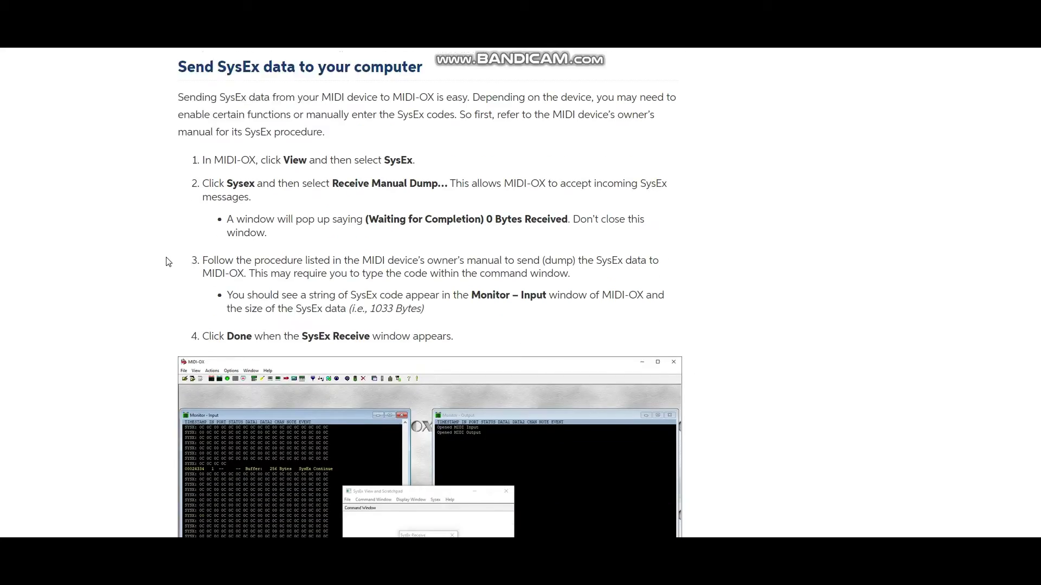
scroll(167, 262, "down", 3)
scroll(167, 262, "down", 3)
scroll(167, 262, "down", 3)
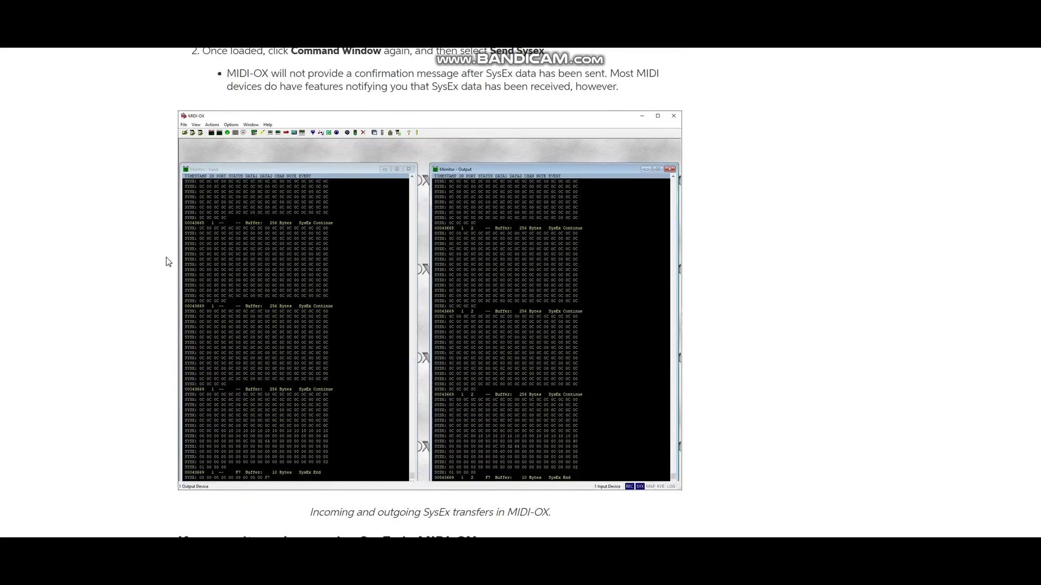
scroll(167, 262, "down", 3)
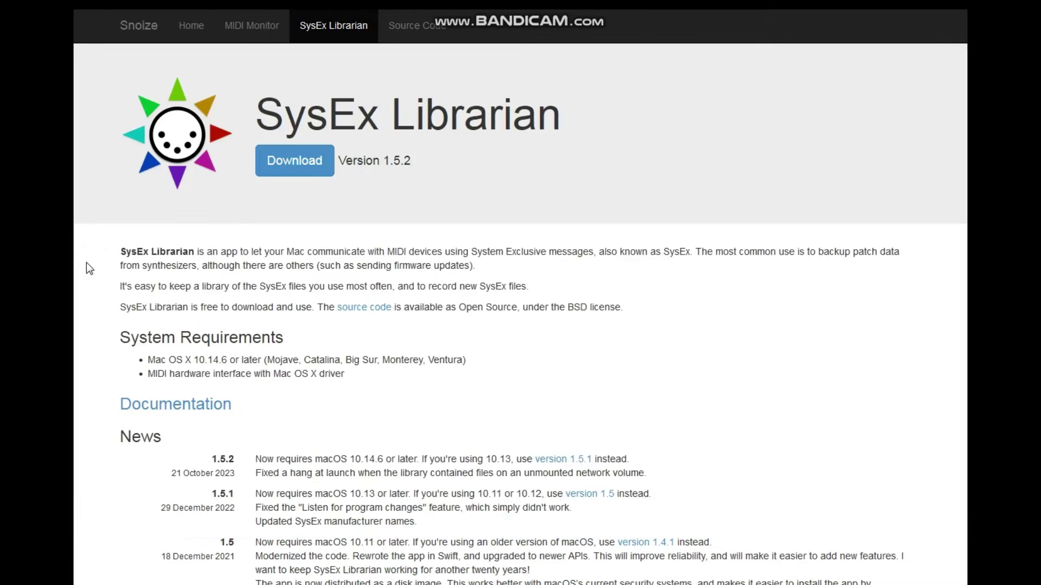
scroll(87, 263, "down", 3)
scroll(86, 263, "down", 4)
scroll(87, 263, "down", 1)
Jump to the top of the MIDI-OX download page listing MIDI-OX 7.0.2
key("Home")
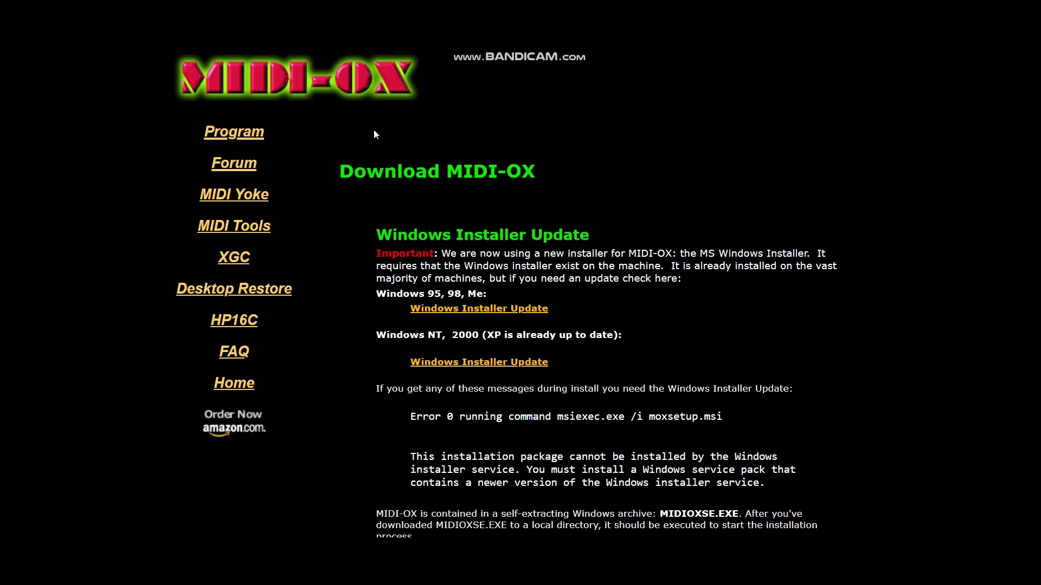
scroll(365, 183, "down", 3)
scroll(364, 186, "down", 2)
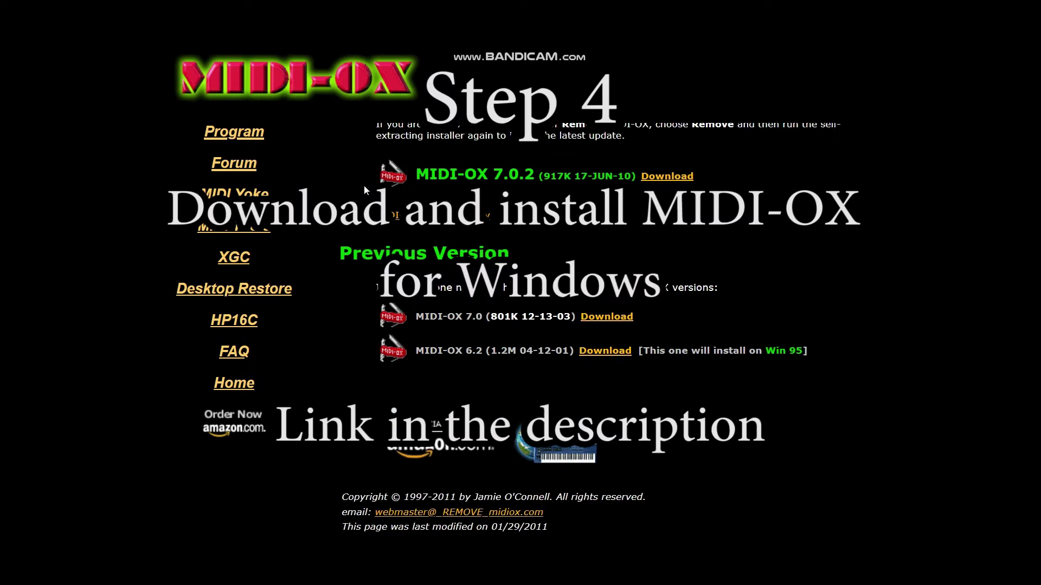
scroll(363, 186, "up", 2)
scroll(606, 342, "up", 3)
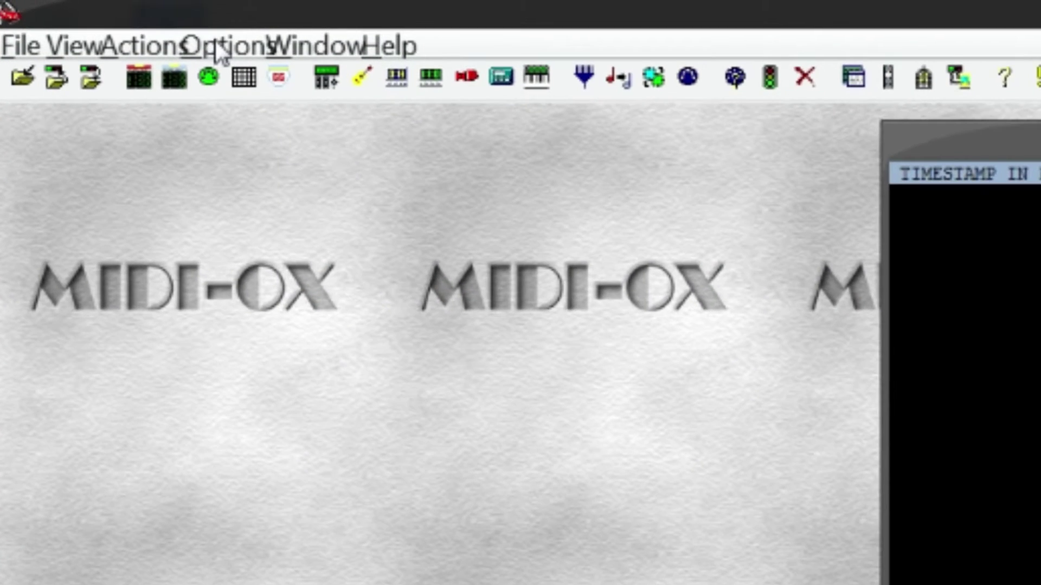
Choose E-MU 0404 | USB under MIDI Inputs and MIDI Outputs, and confirm the devices
left_click(215, 40)
left_click(381, 90)
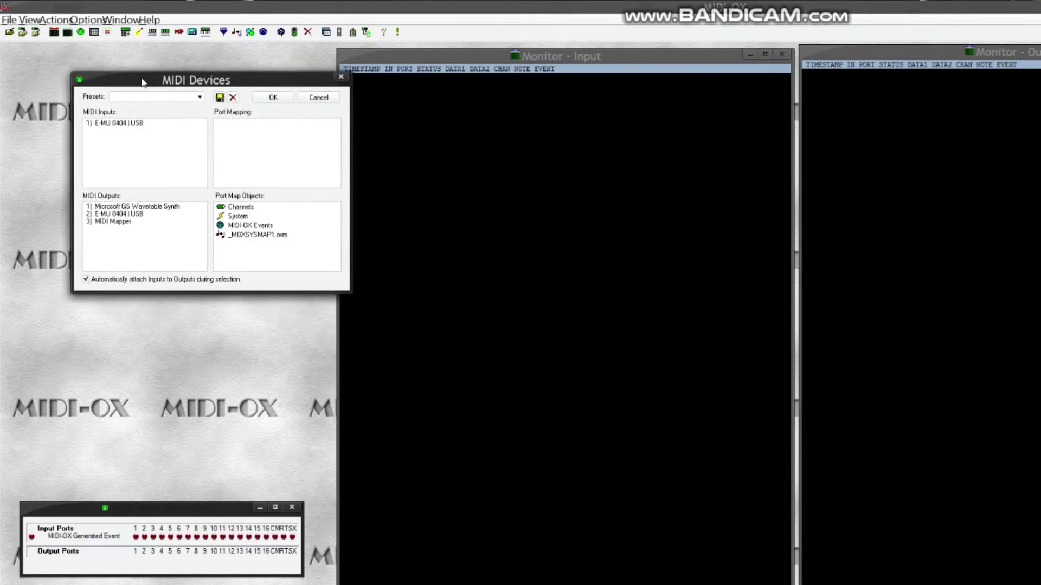
left_click_drag(142, 82, 103, 74)
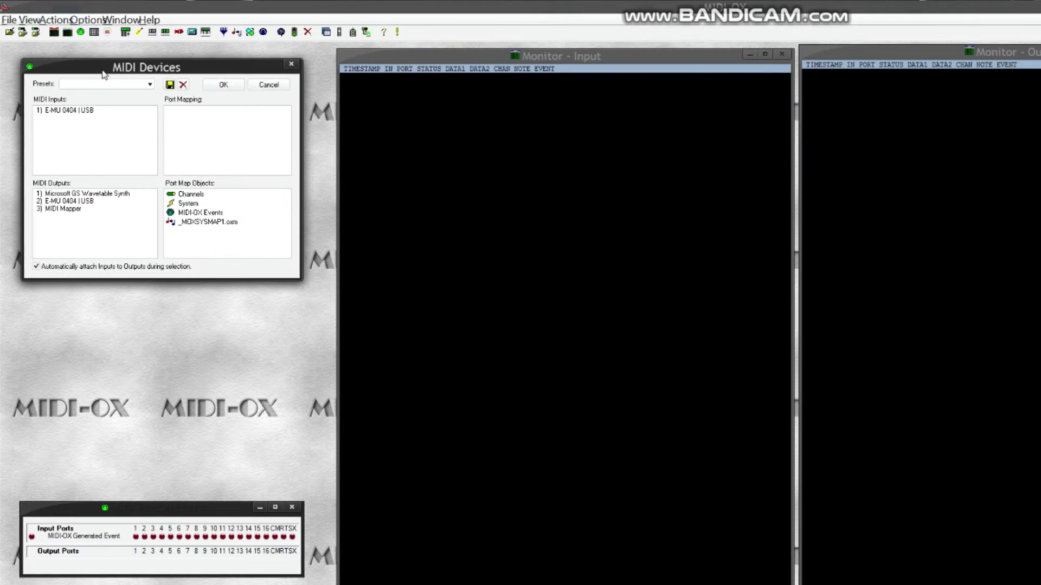
left_click(72, 114)
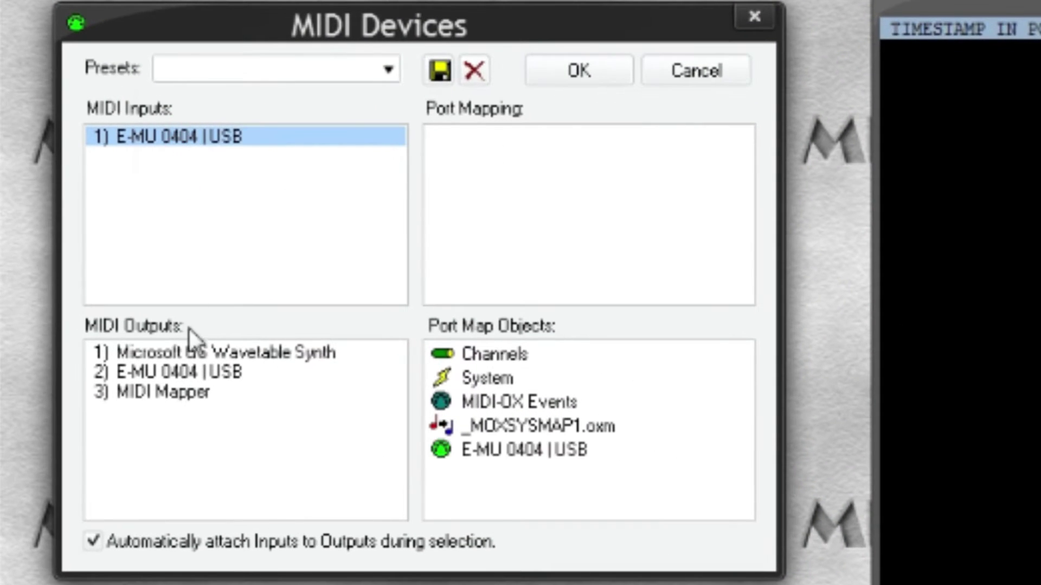
left_click(198, 375)
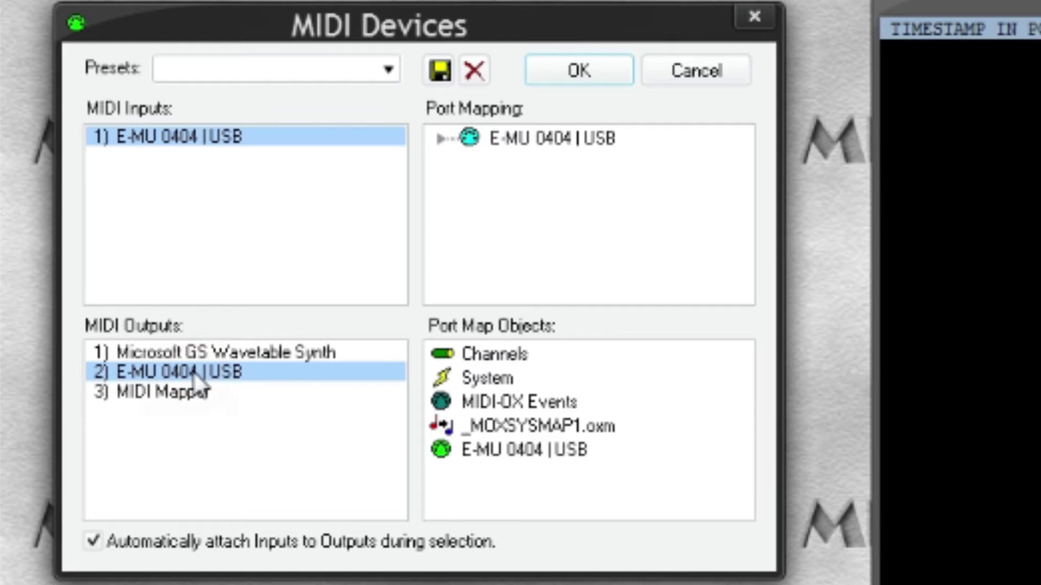
left_click(568, 63)
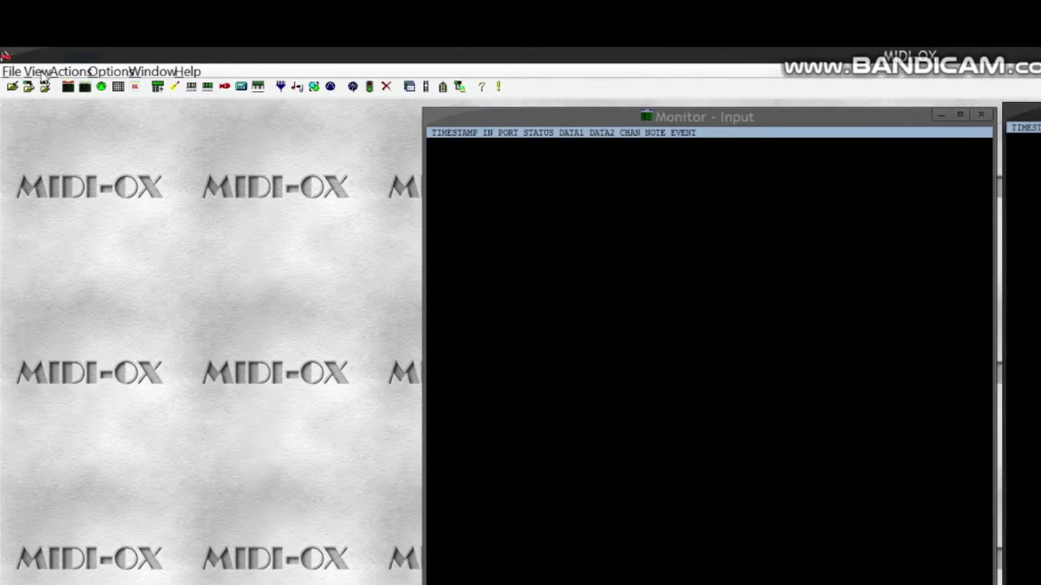
Open the SysEx scratchpad and load 'SH-201 user bank full dump command.syx' (544 bytes)
left_click(69, 45)
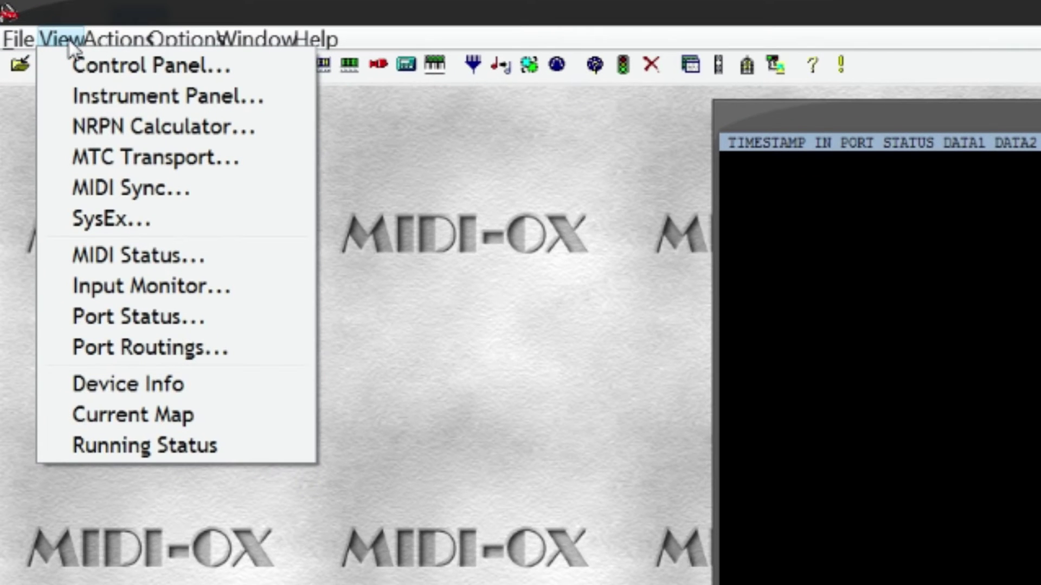
left_click(176, 223)
left_click_drag(219, 41, 244, 101)
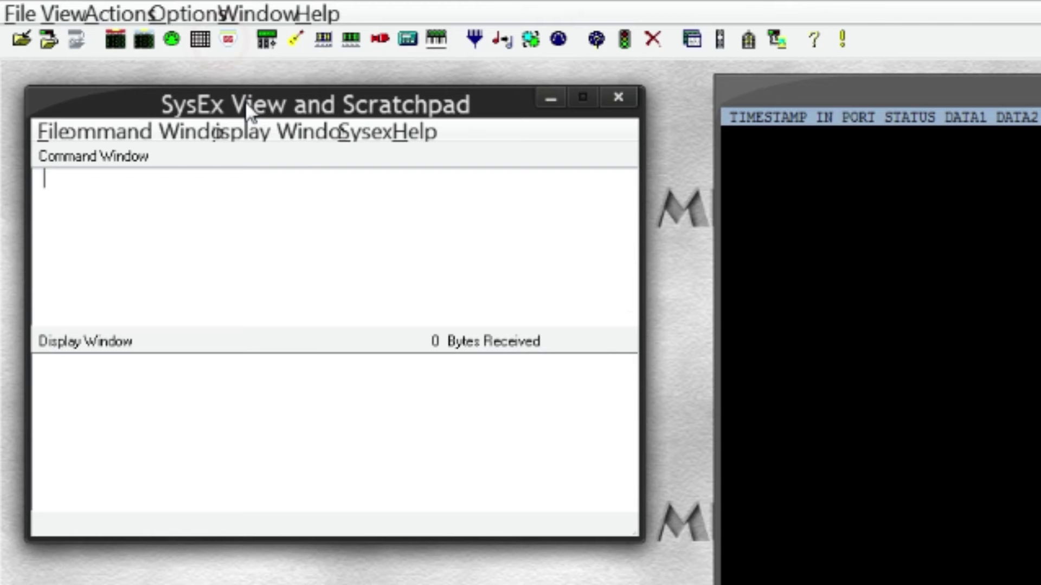
left_click(126, 132)
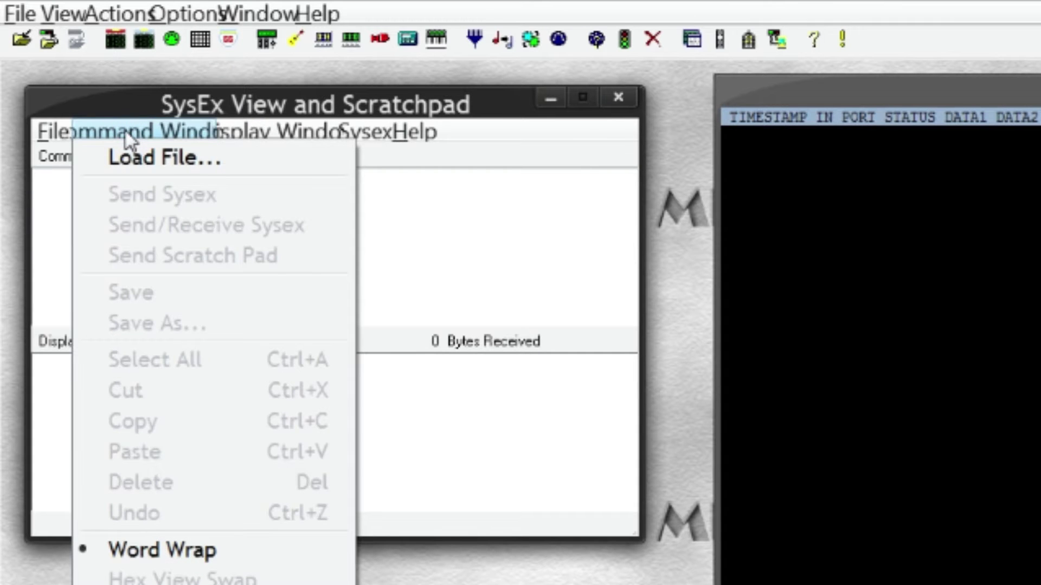
left_click(223, 157)
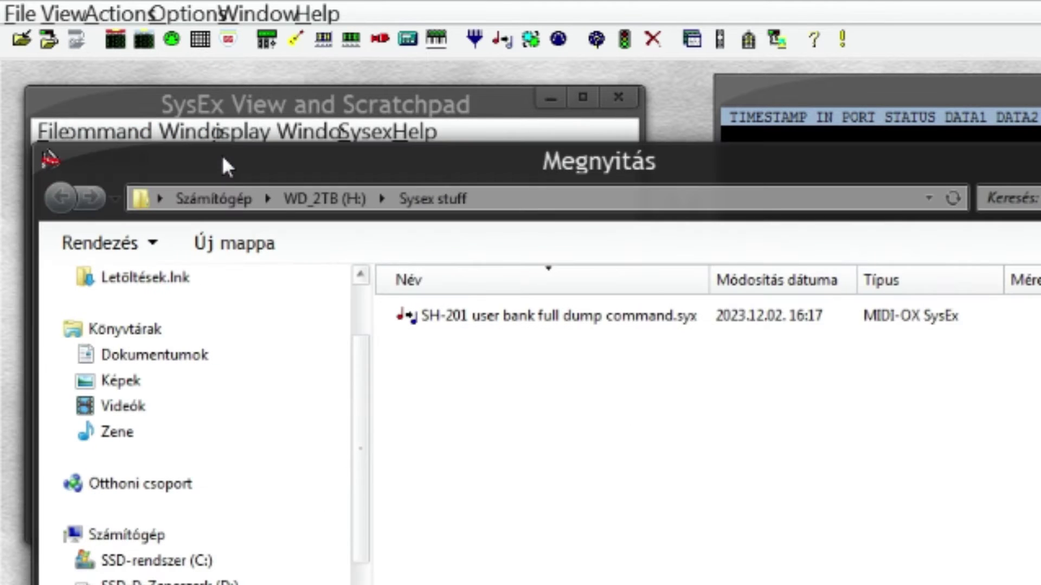
left_click(532, 321)
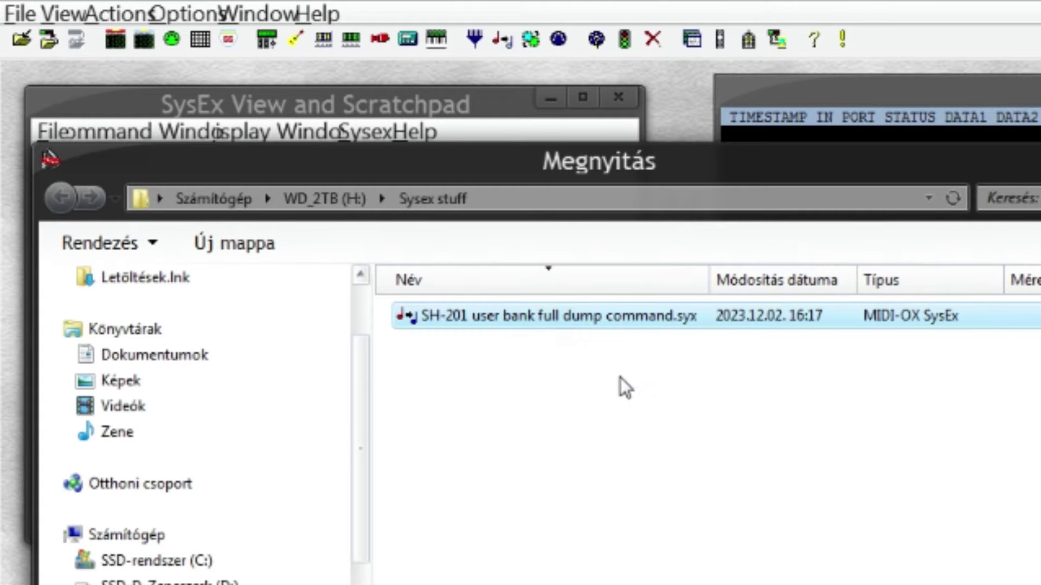
key("Return")
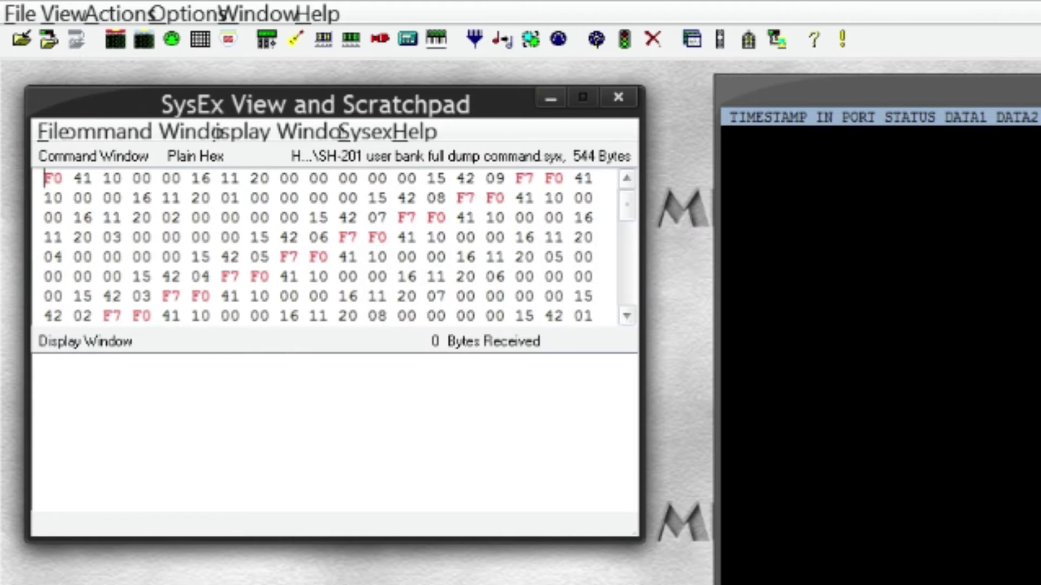
Enable Auto-adjust Buffer Delays in SysEx Configure, with 60 ms buffer and 1000 ms after F7
left_click(371, 133)
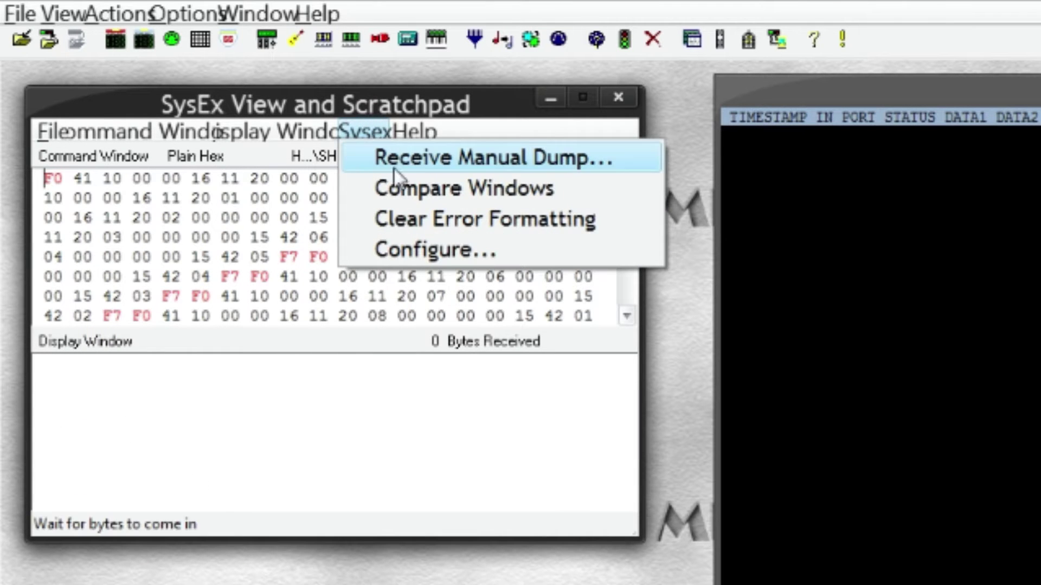
left_click(482, 254)
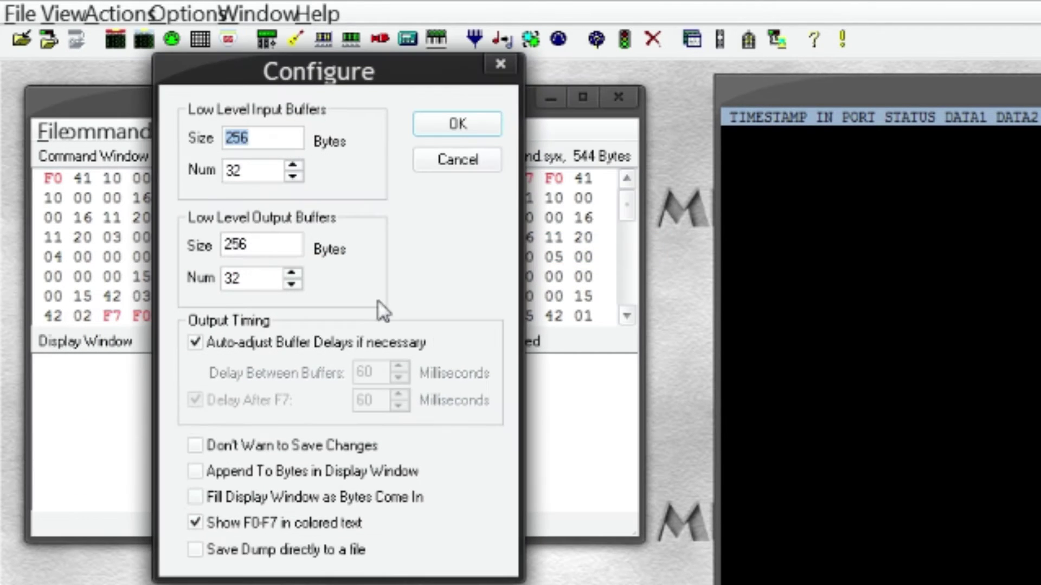
left_click(293, 346)
type("1000")
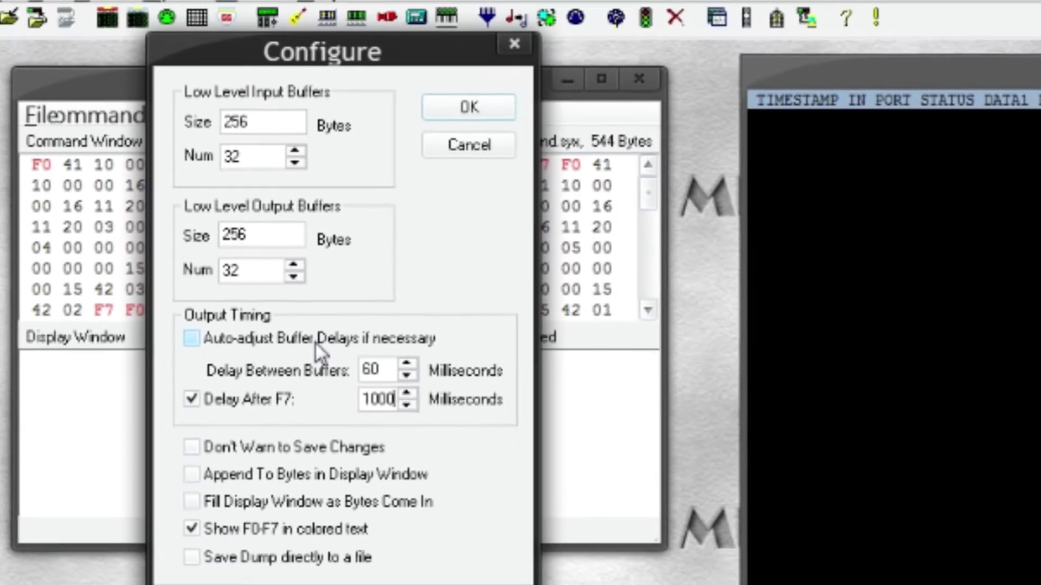
left_click(331, 332)
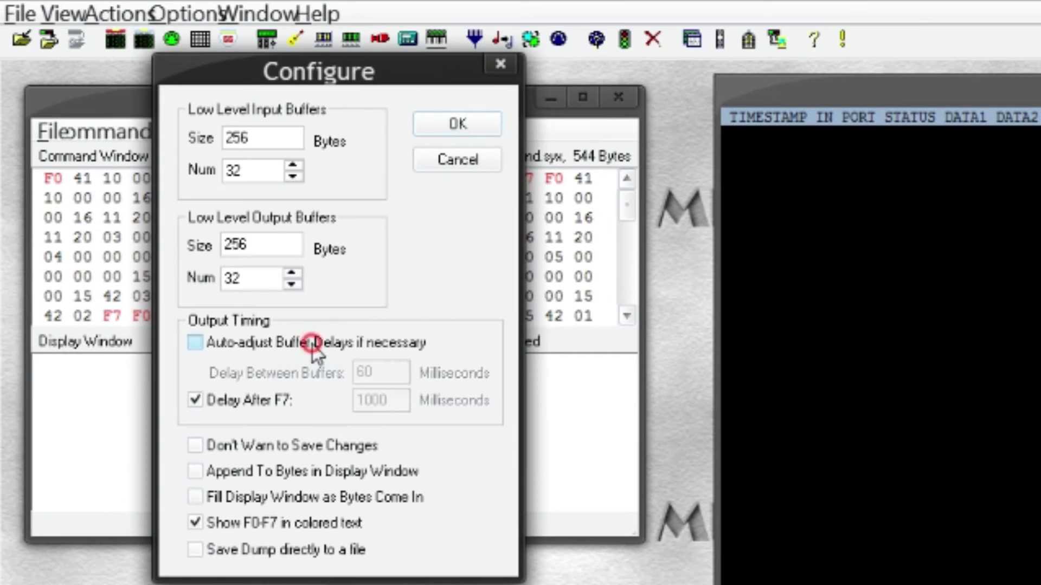
left_click(464, 122)
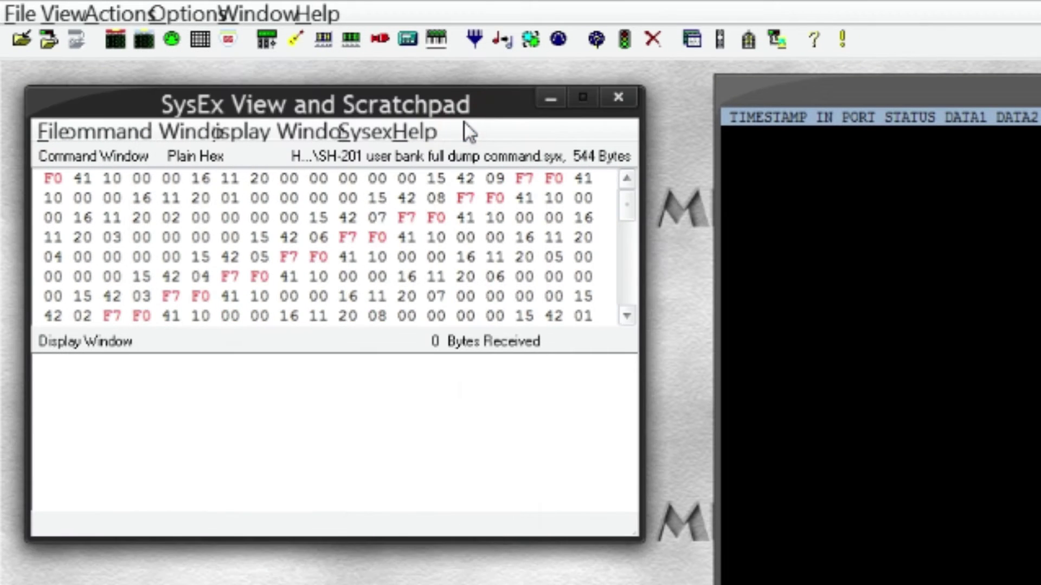
Send the dump request via Send/Receive Sysex and capture the 49,468-byte user bank
left_click(109, 139)
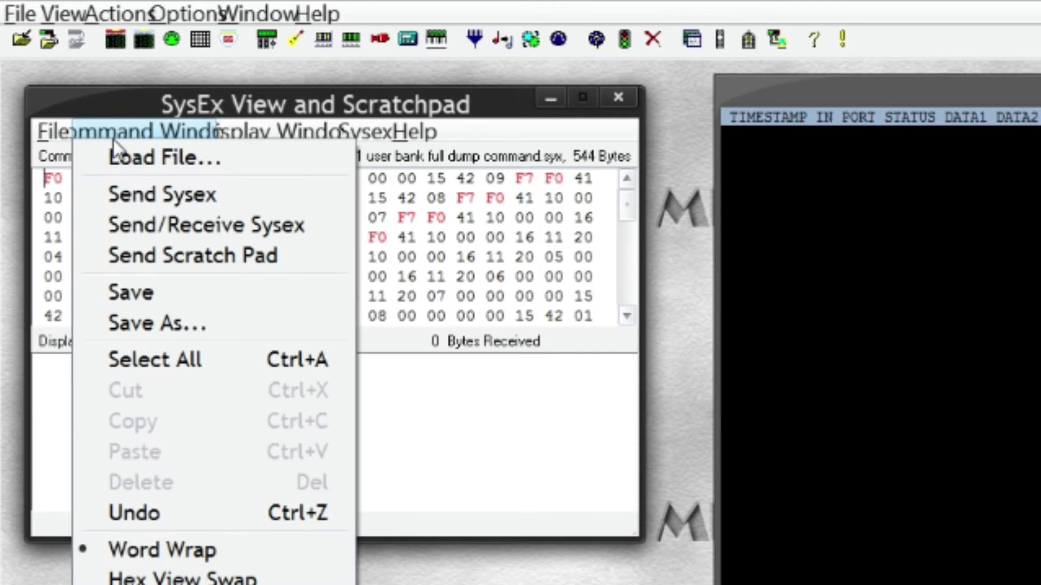
left_click(214, 228)
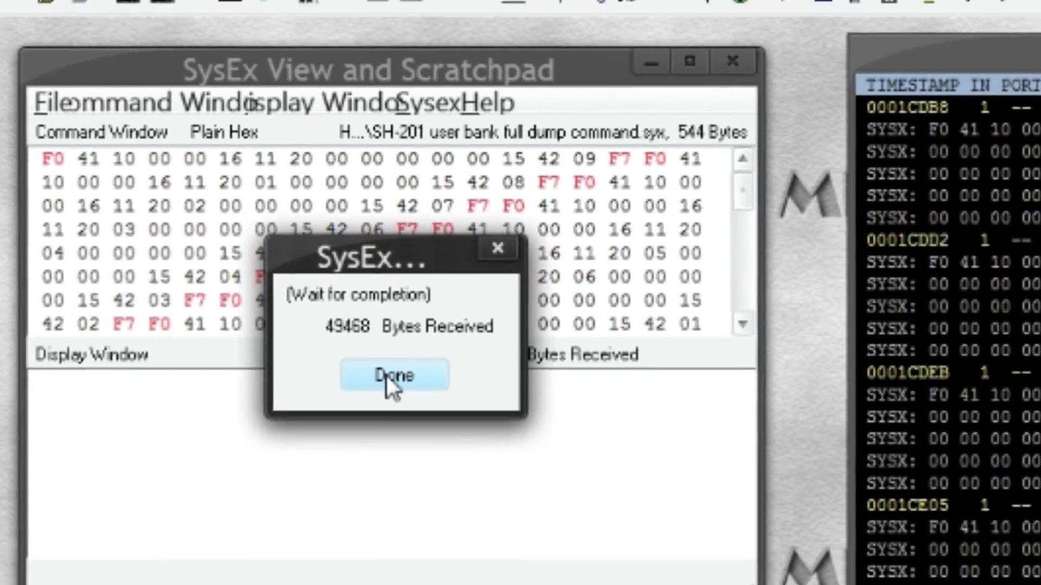
Enlarge the SysEx window and save the 49,468-byte dump as 'my Full user bank SH-201'
left_click(386, 376)
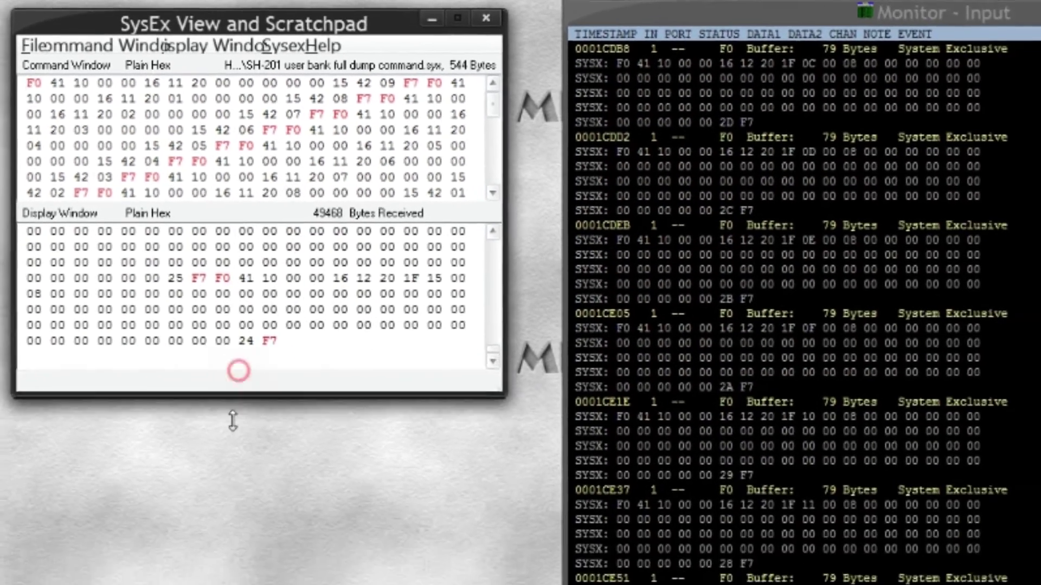
left_click_drag(233, 420, 233, 581)
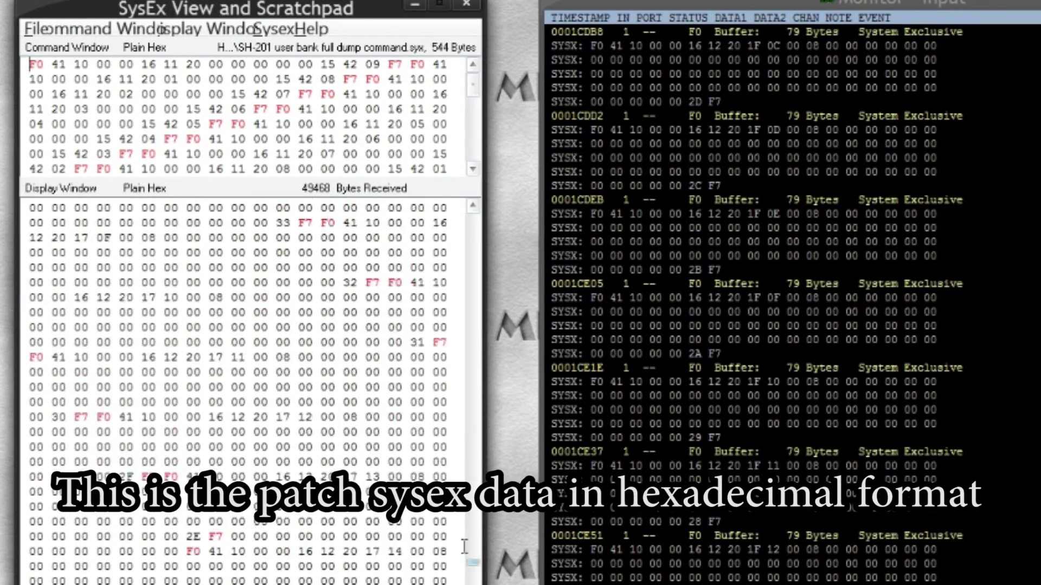
scroll(484, 325, "up", 10)
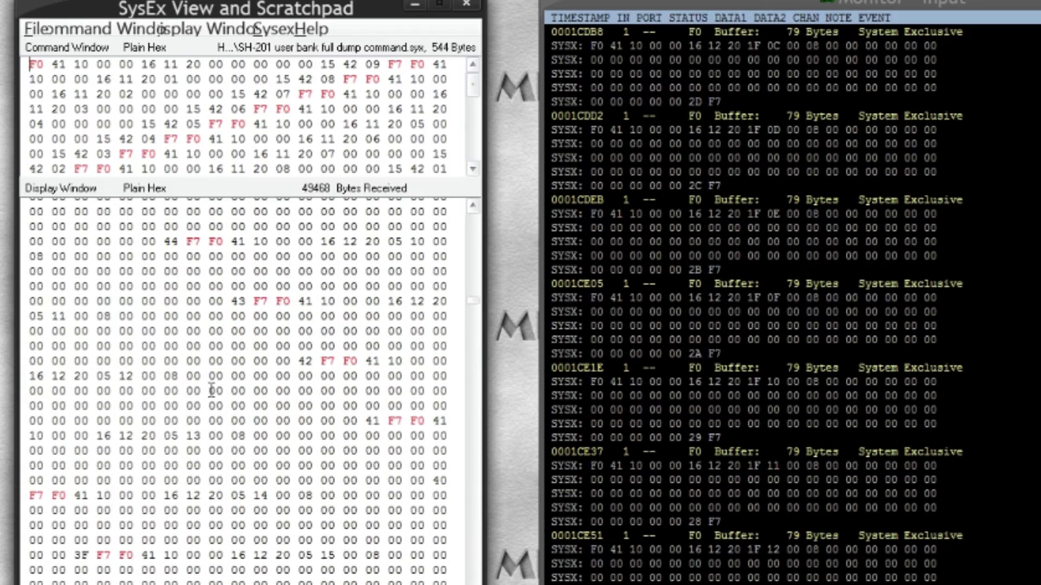
right_click(128, 394)
left_click(245, 439)
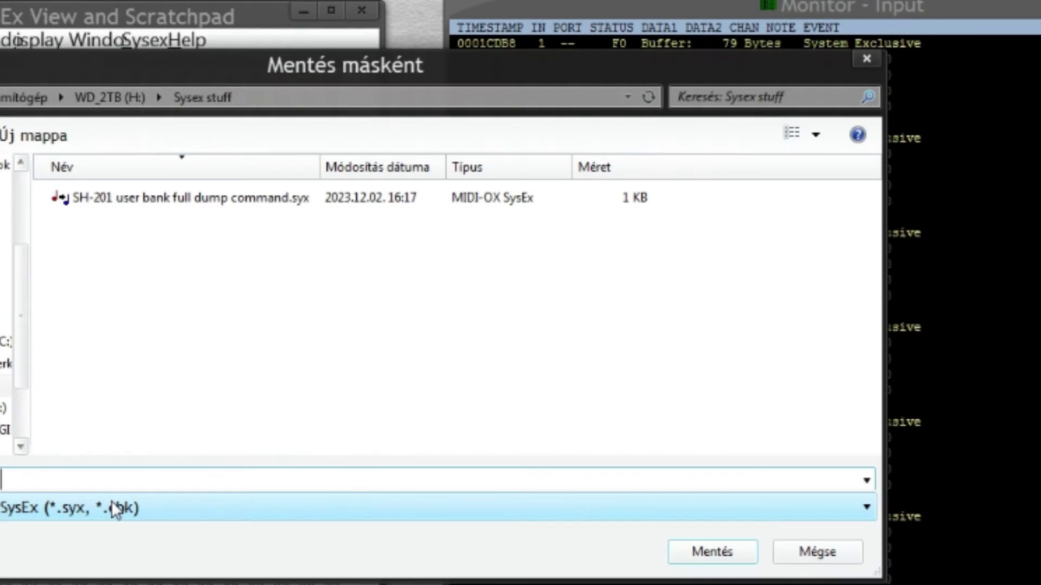
type("m")
type("y Full user bank SH-201")
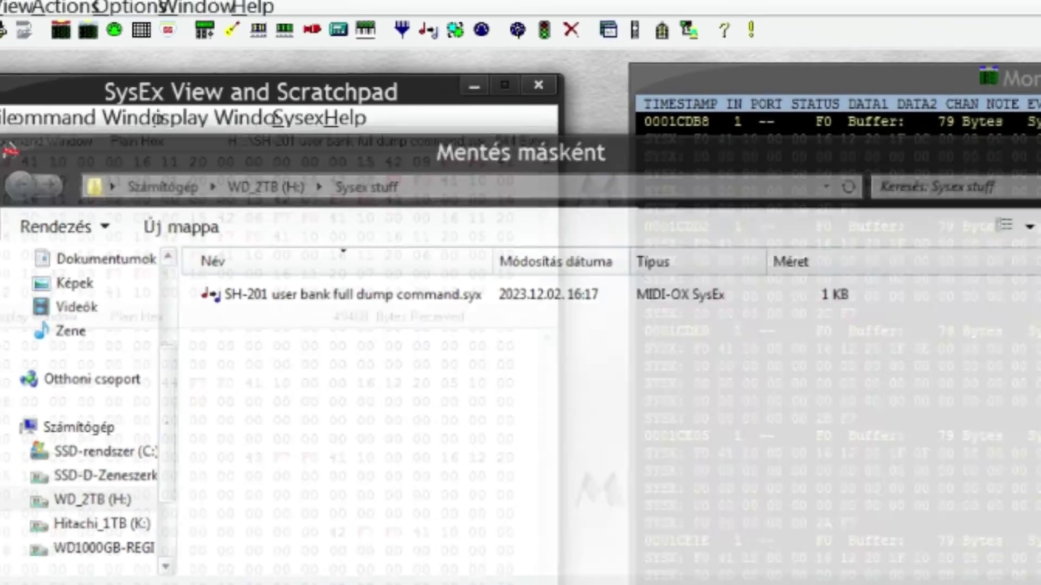
key("Return")
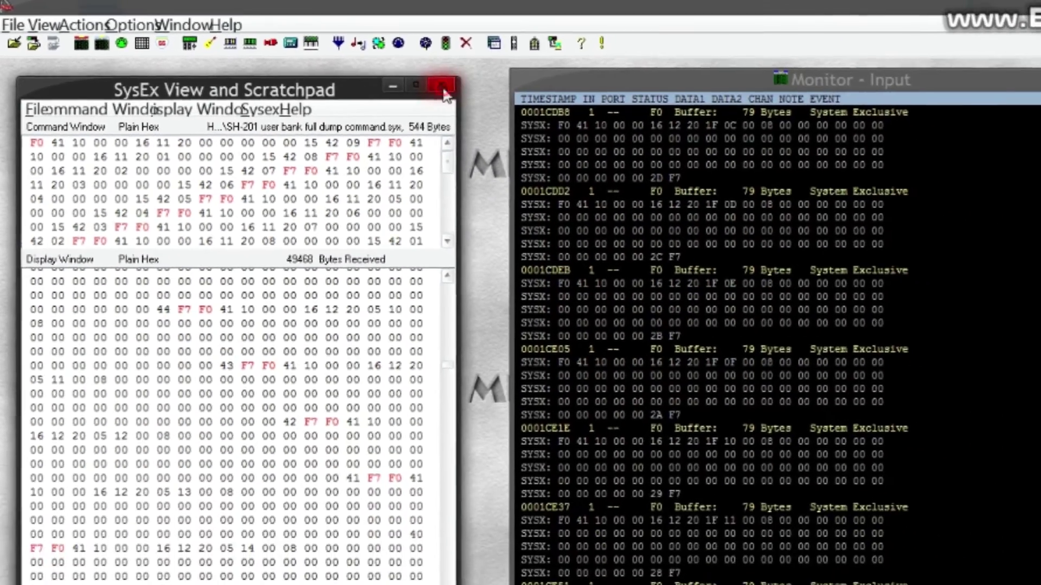
Close the SysEx window, reset patches A-1 to D-8 to INIT PATCH, and write all
left_click(379, 74)
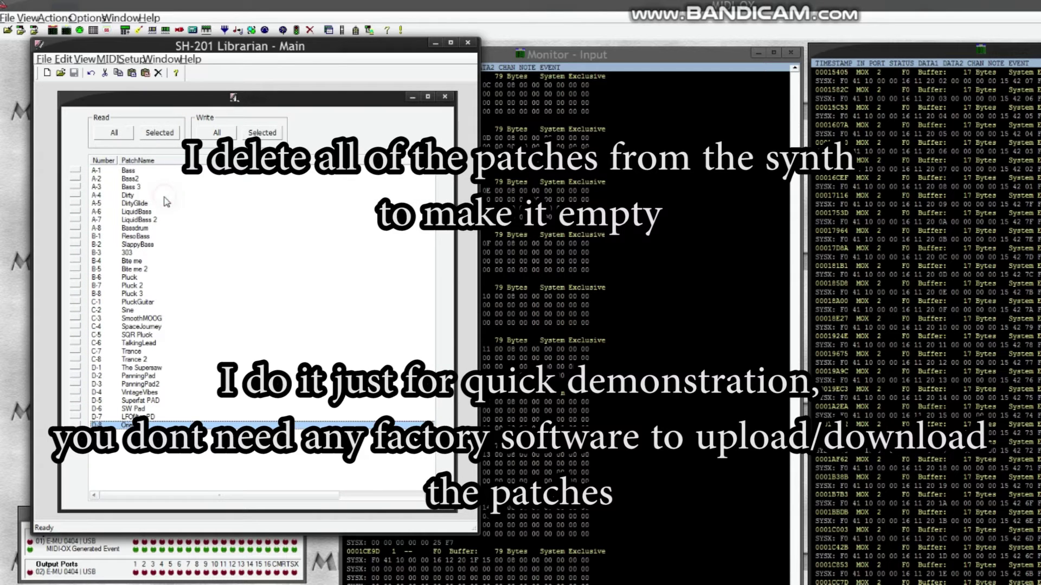
key("ctrl+a")
key("Delete")
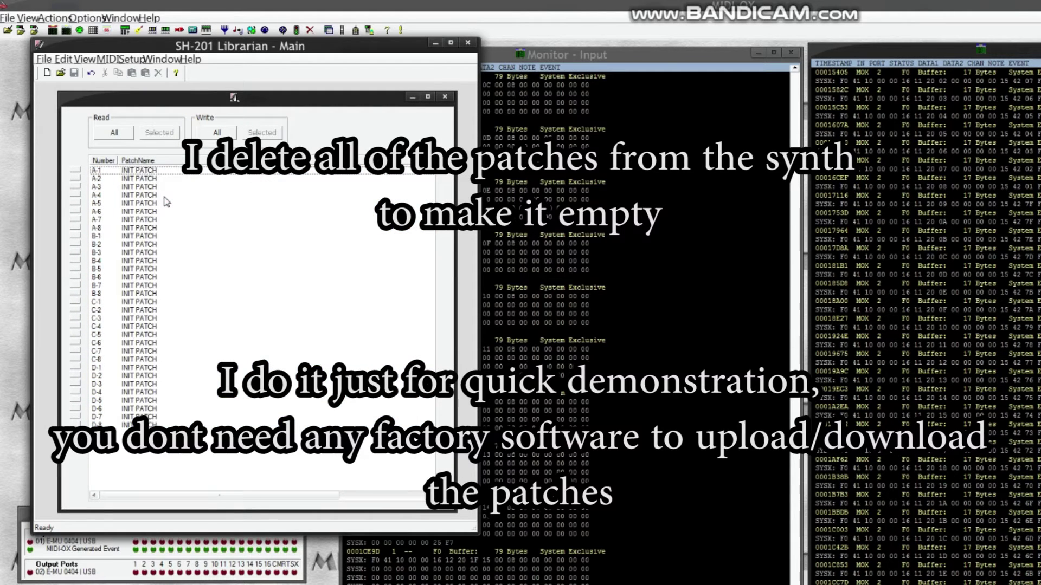
left_click(218, 133)
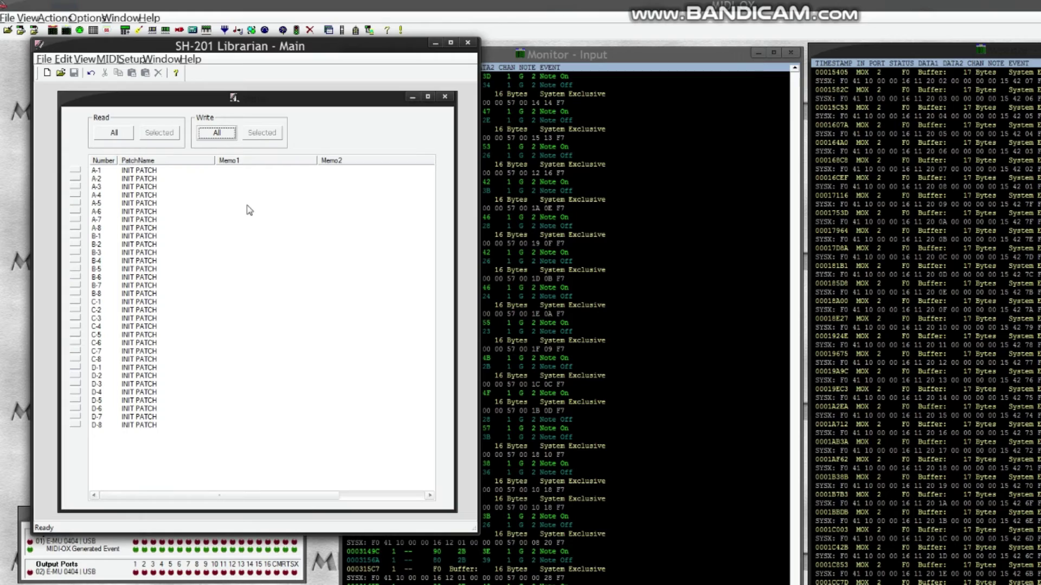
Reopen the SysEx view and load 'my Full user bank SH-201.syx' (49,468 bytes)
left_click(433, 44)
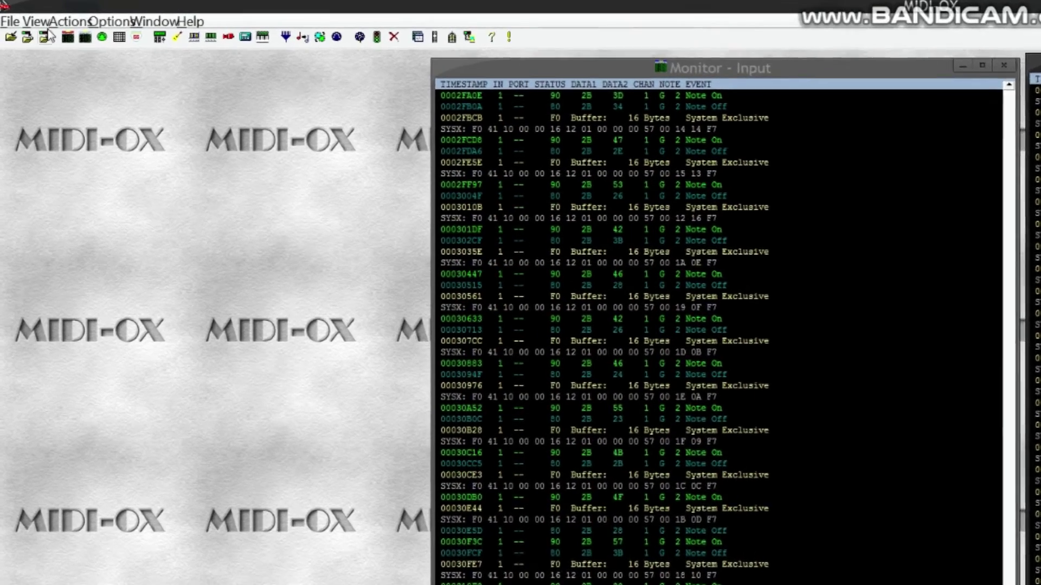
left_click(28, 18)
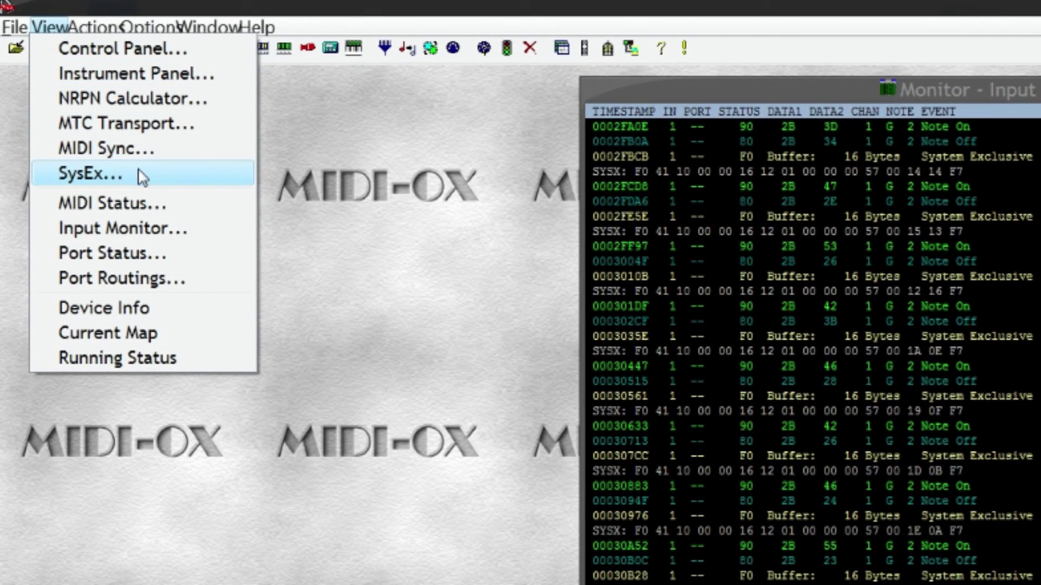
left_click(142, 177)
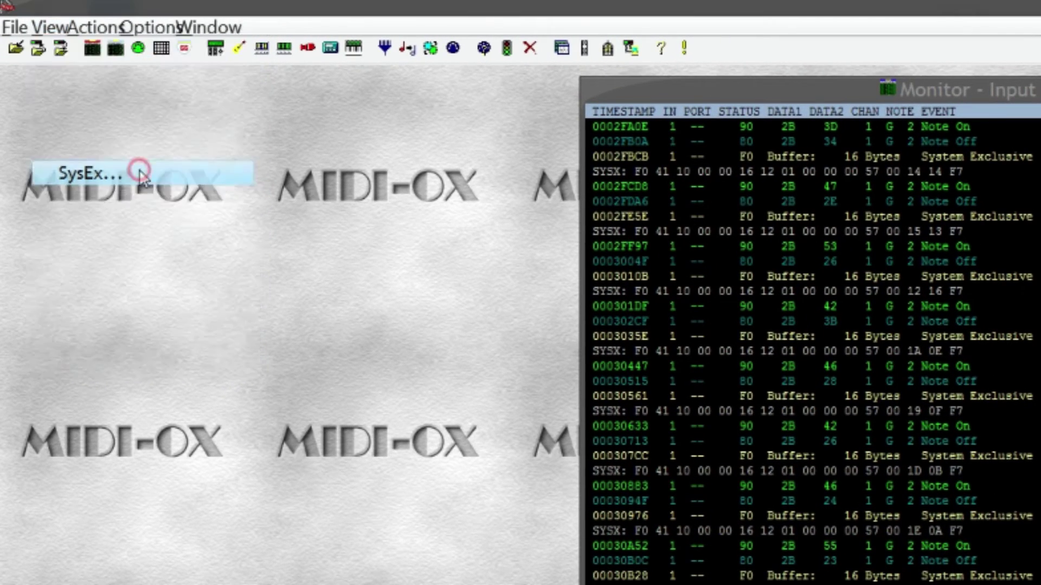
left_click_drag(162, 93, 170, 114)
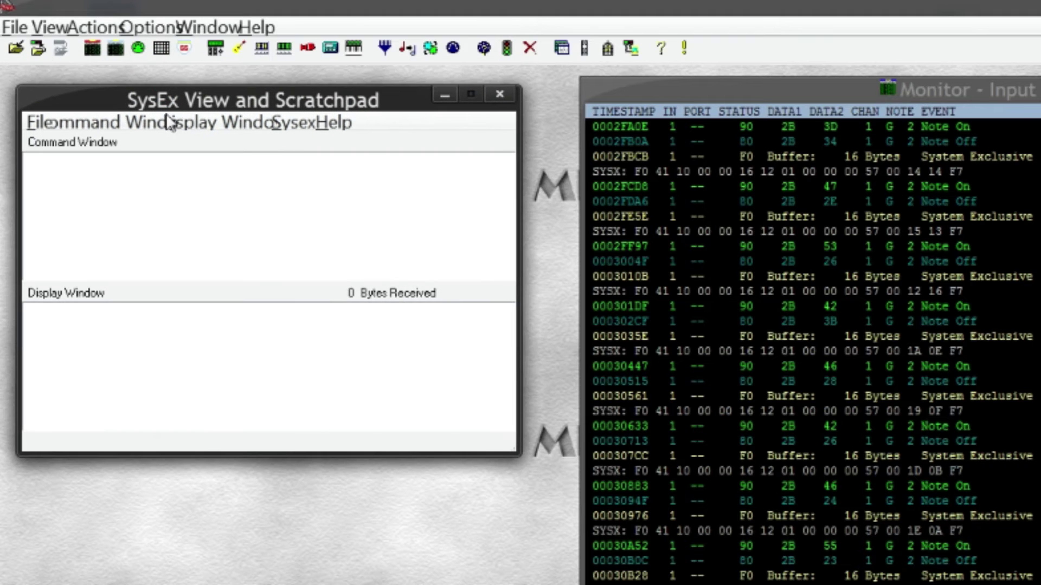
left_click(91, 129)
left_click(174, 143)
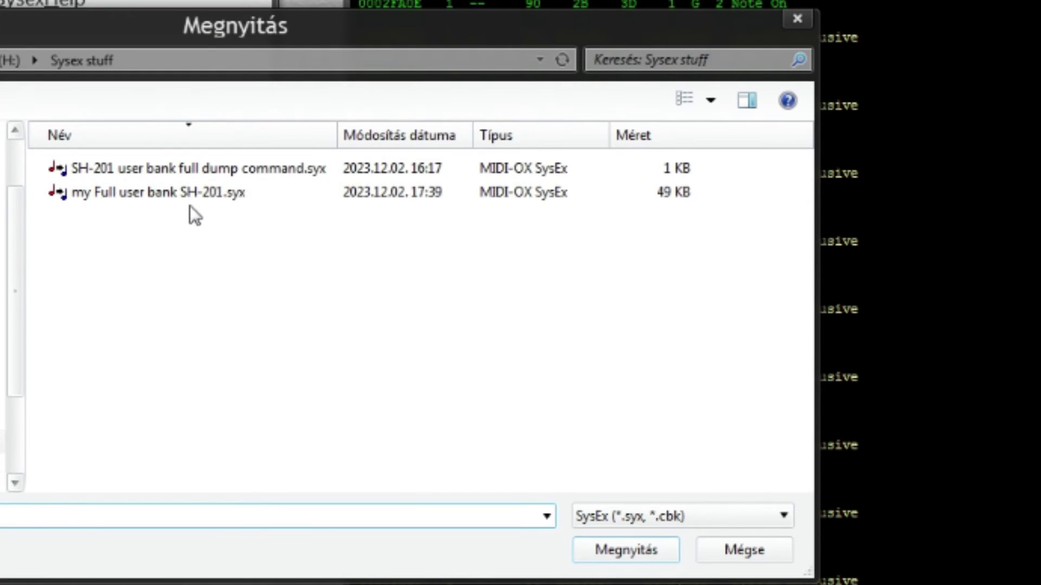
left_click(188, 196)
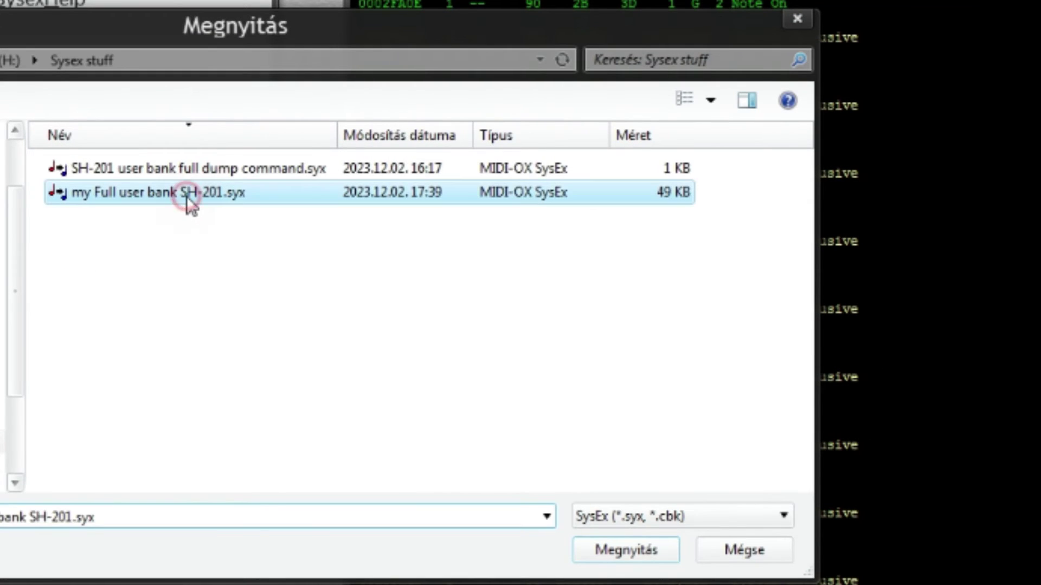
left_click(616, 552)
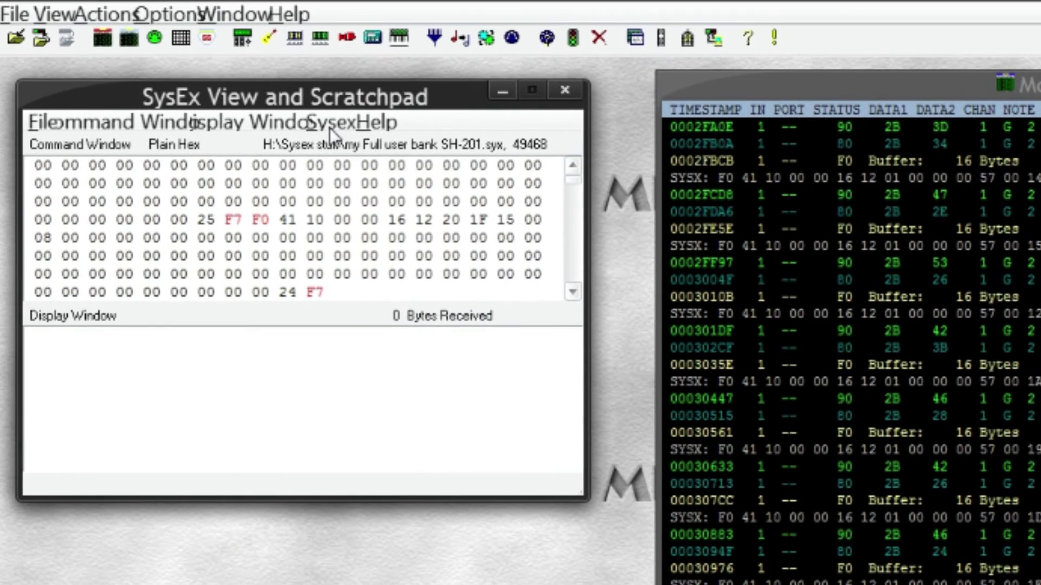
Turn on Auto-adjust Buffer Delays in SysEx Configure, keeping 60 ms delays
left_click(330, 124)
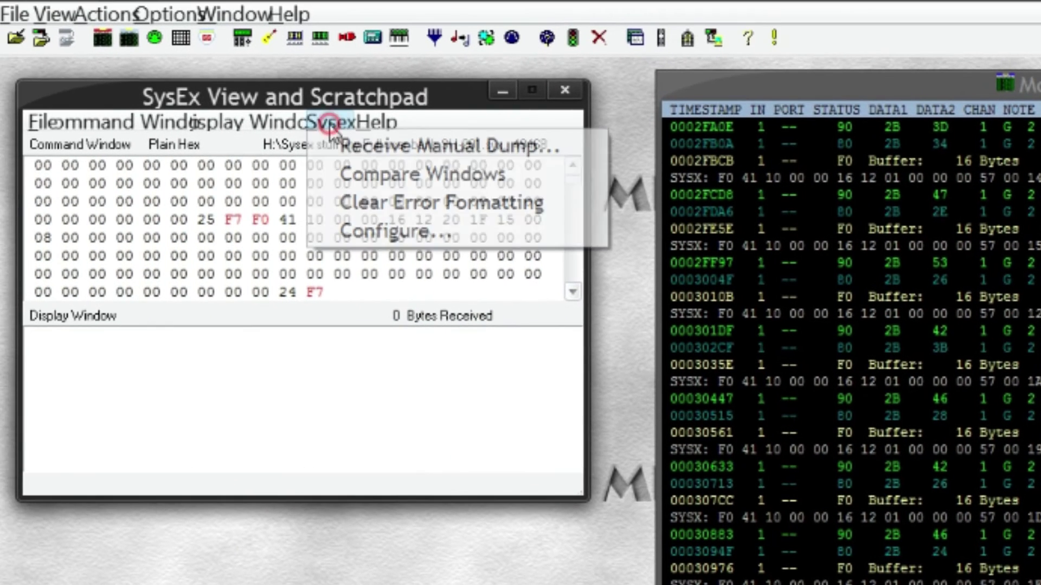
left_click(424, 229)
left_click(304, 319)
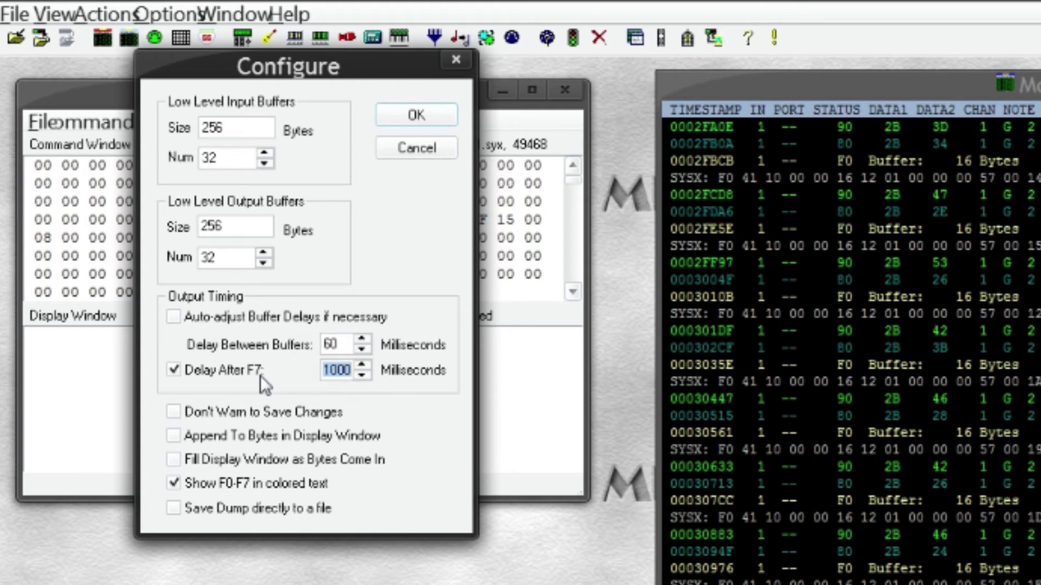
left_click(231, 322)
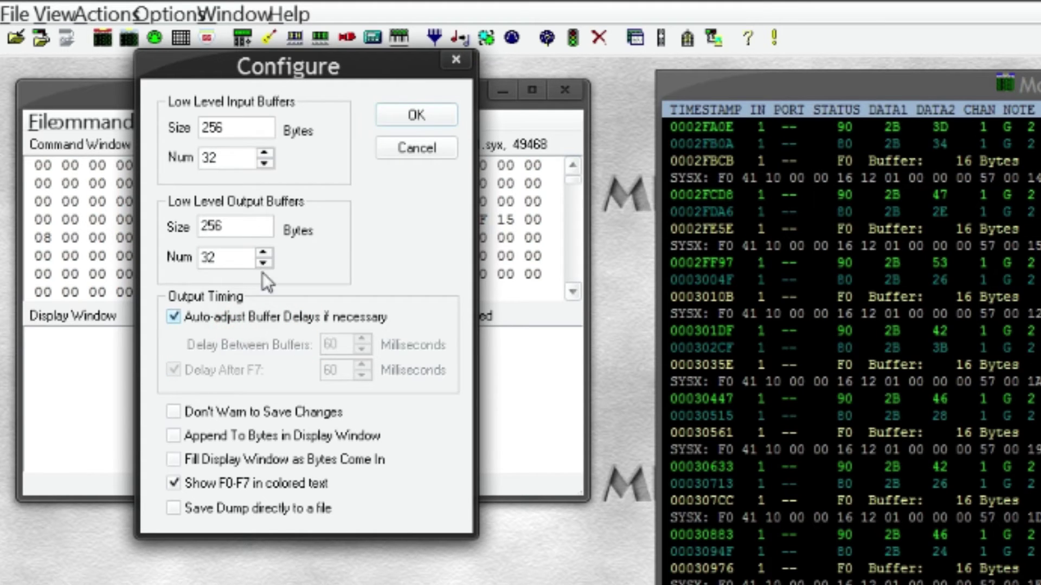
left_click(413, 116)
left_click(101, 134)
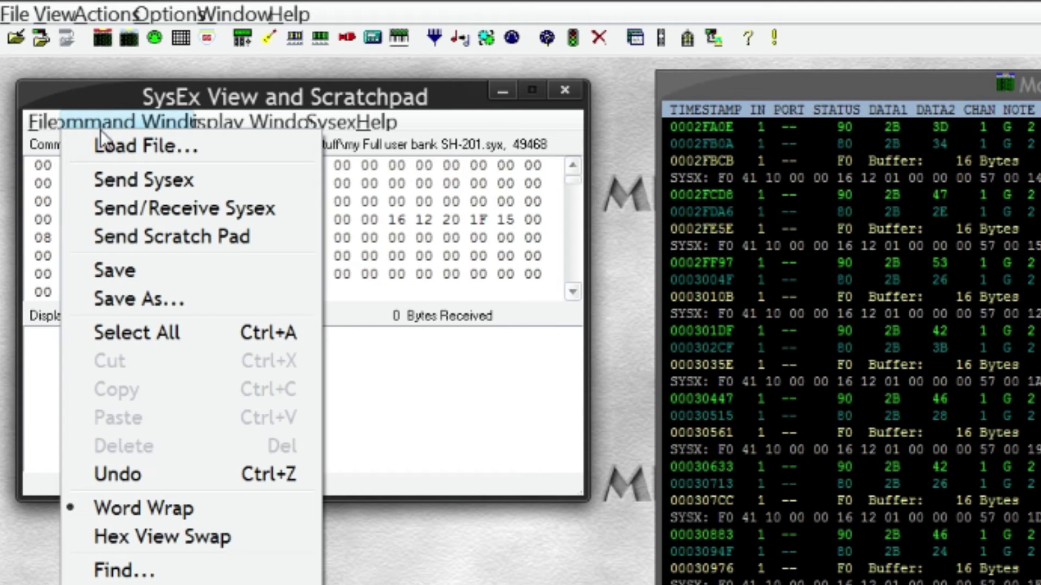
Send the loaded 49,468-byte user bank back to the SH-201 with Send Sysex
left_click(193, 183)
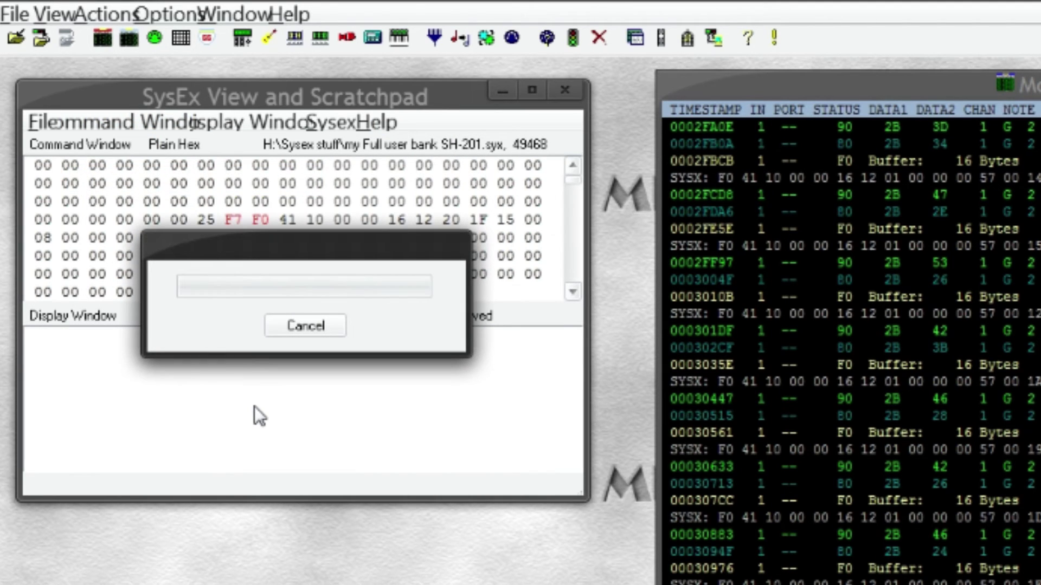